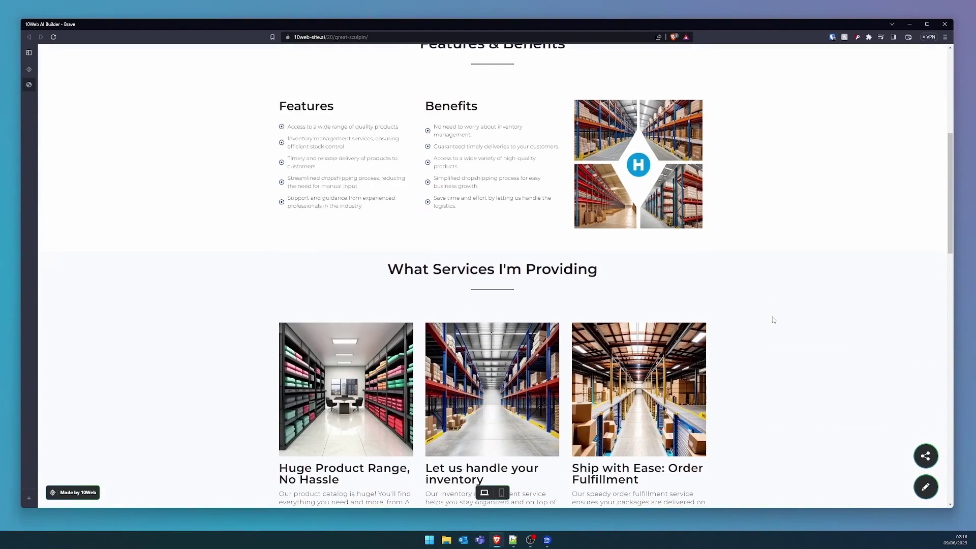
# Step: Scroll the DropZone preview past Services to the My Portfolio and What My Clients Say sections
pyautogui.scroll(-4, 773, 320)
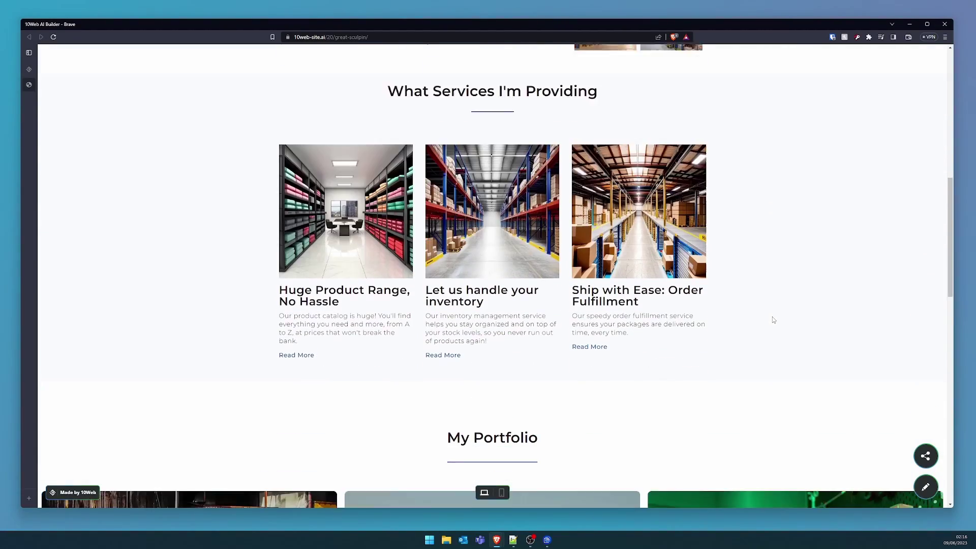
pyautogui.scroll(-8, 773, 320)
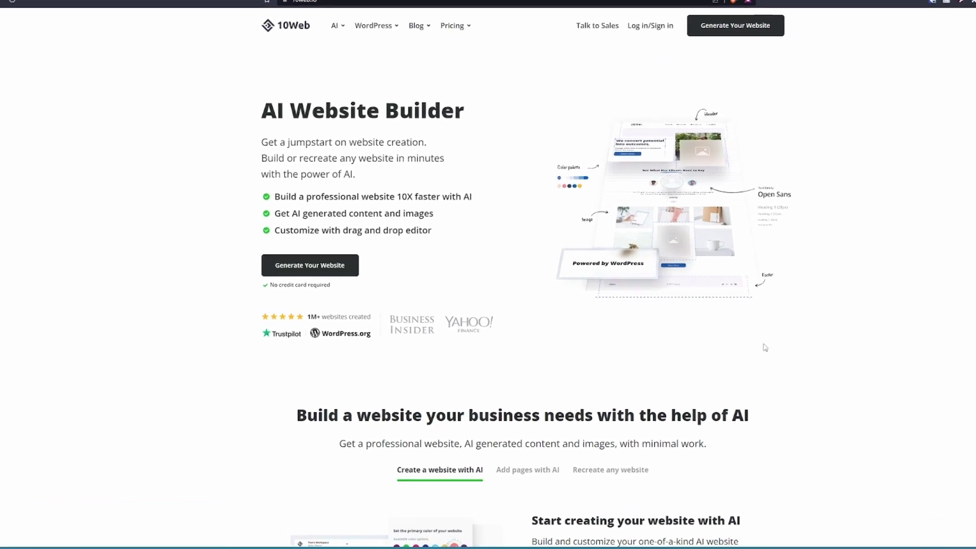
# Step: Start building a website with AI from Generate Your Website
pyautogui.click(335, 271)
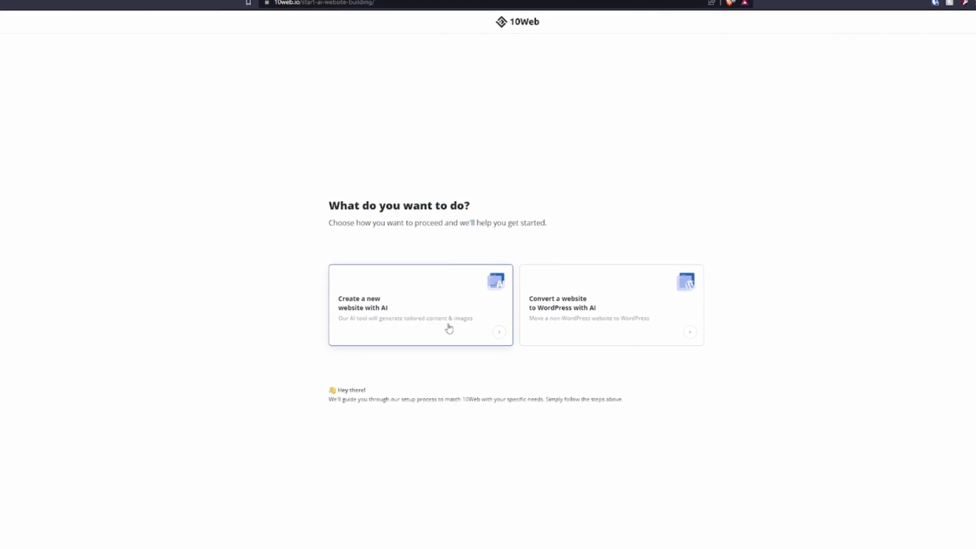
# Step: Choose 'Create a new website with AI' and set the business type to Advertising
pyautogui.click(494, 332)
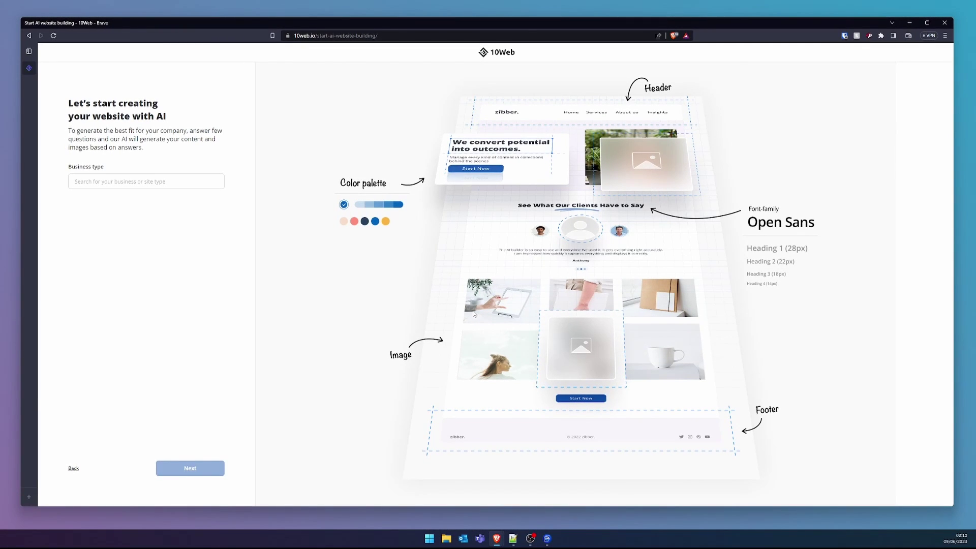
pyautogui.click(161, 185)
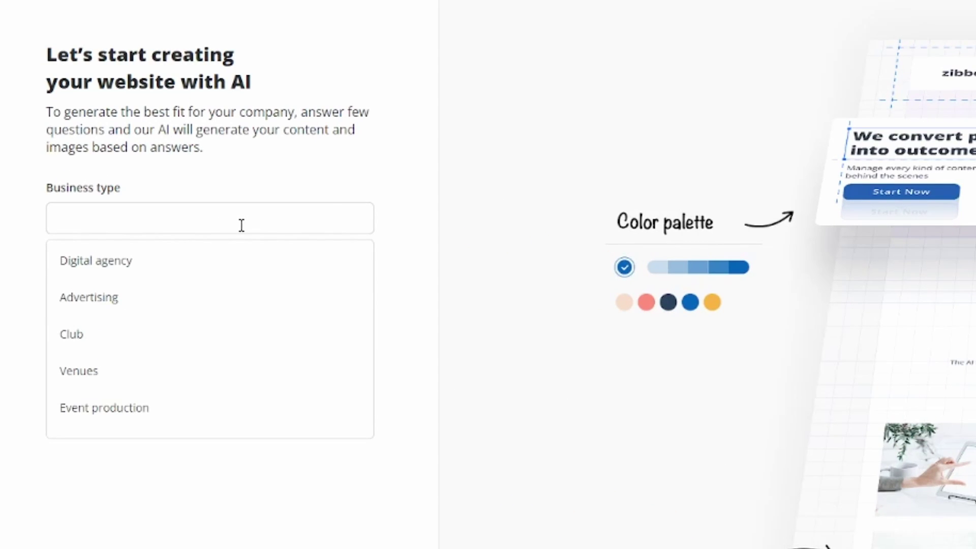
pyautogui.click(170, 300)
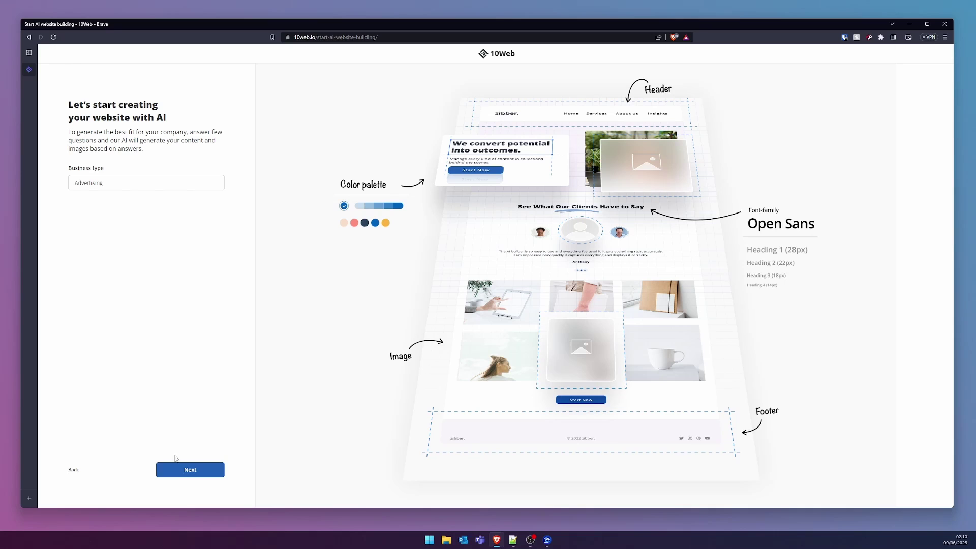
# Step: Pick the third website design and continue to the Step 1/4 company details form
pyautogui.click(176, 471)
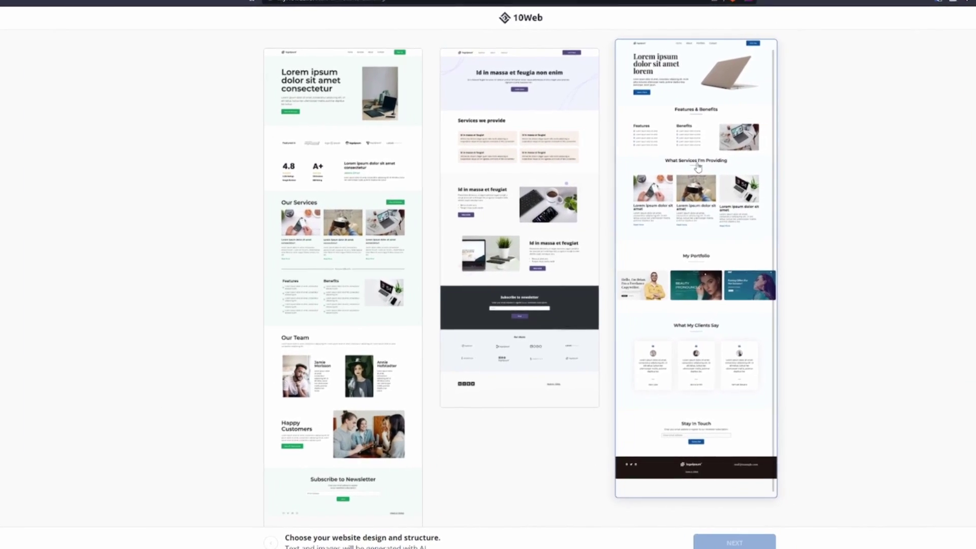
pyautogui.click(713, 166)
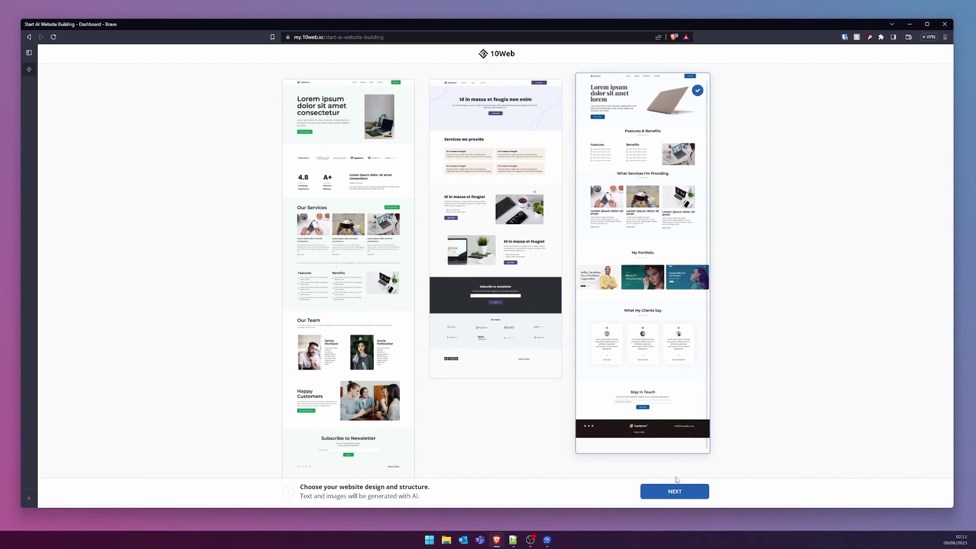
pyautogui.click(675, 489)
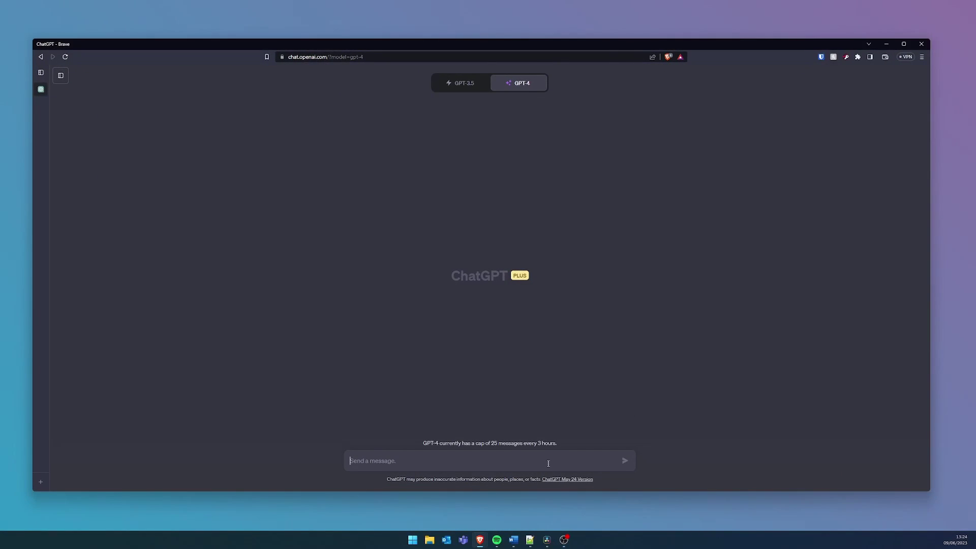
# Step: Ask ChatGPT for ten dropshipping business name ideas, then a short services description
pyautogui.write("I've got a dropshipping company, I'm trying to think of a cool business name. Give me 10 suggestions.")
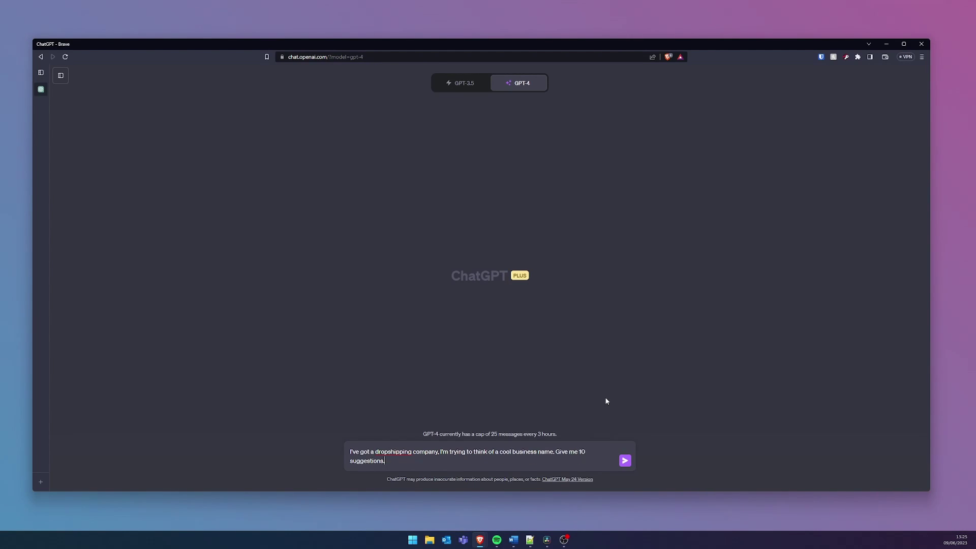
pyautogui.press('Return')
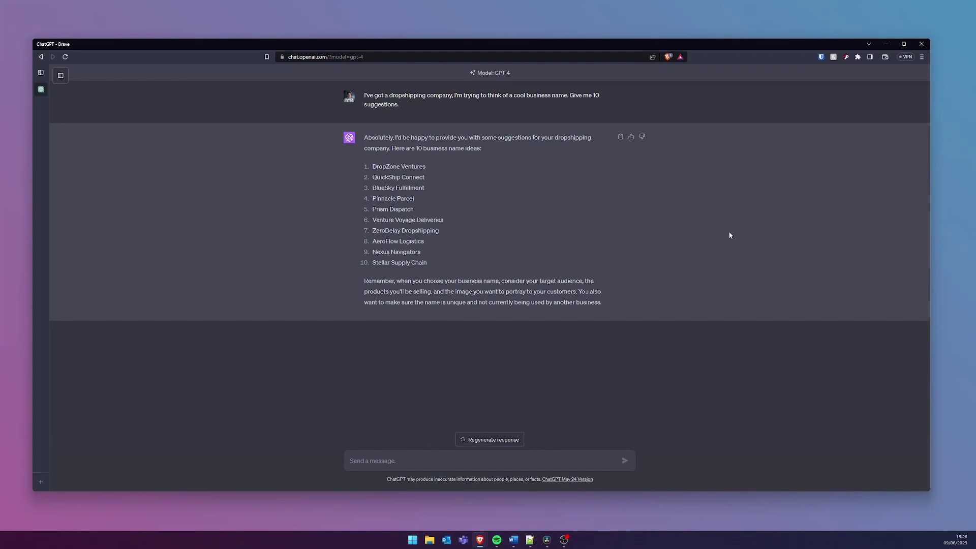
pyautogui.write('Generate a small description of our services.')
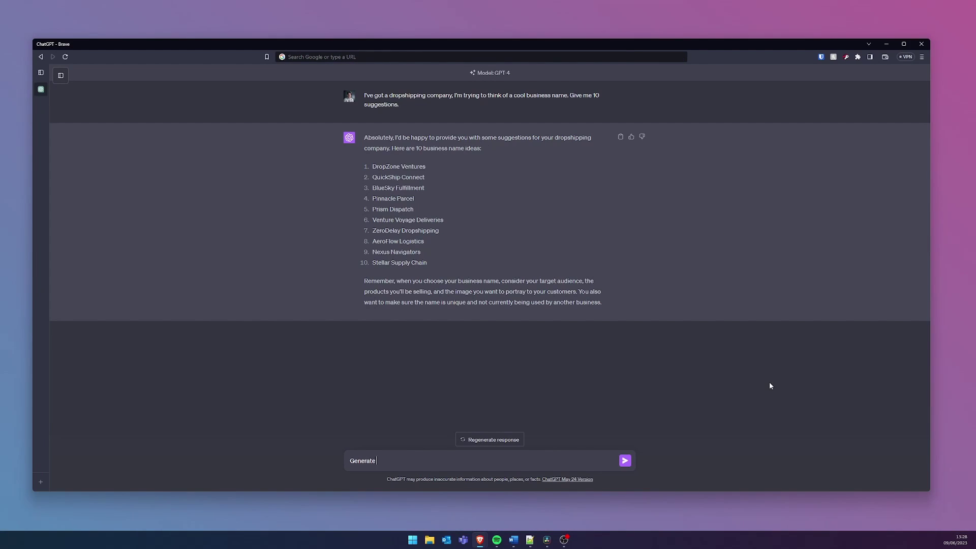
pyautogui.press('Return')
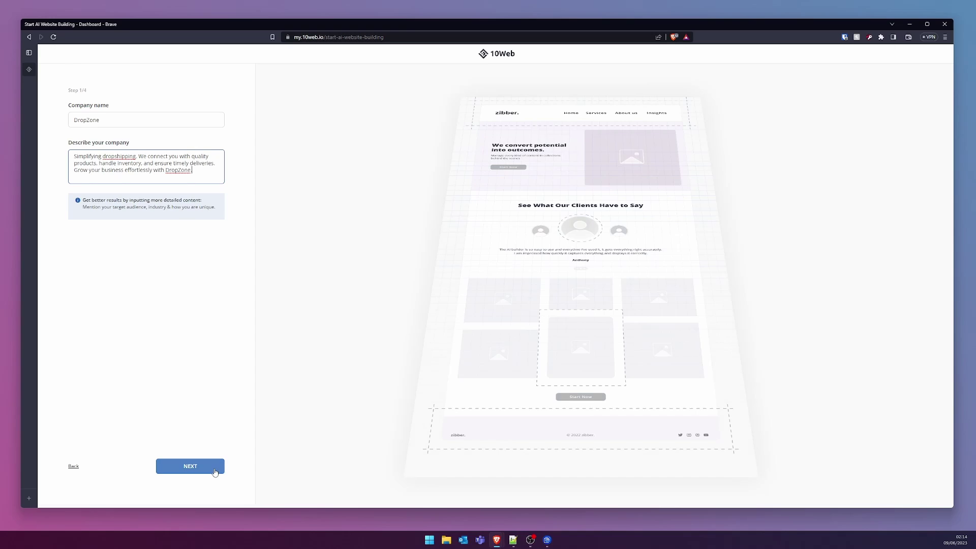
# Step: Submit the company details, then add services Extensive Product Catalog, Inventory Management and Efficient Order Fulfillment
pyautogui.click(215, 466)
pyautogui.click(184, 142)
pyautogui.write('Extensive Product Catalog')
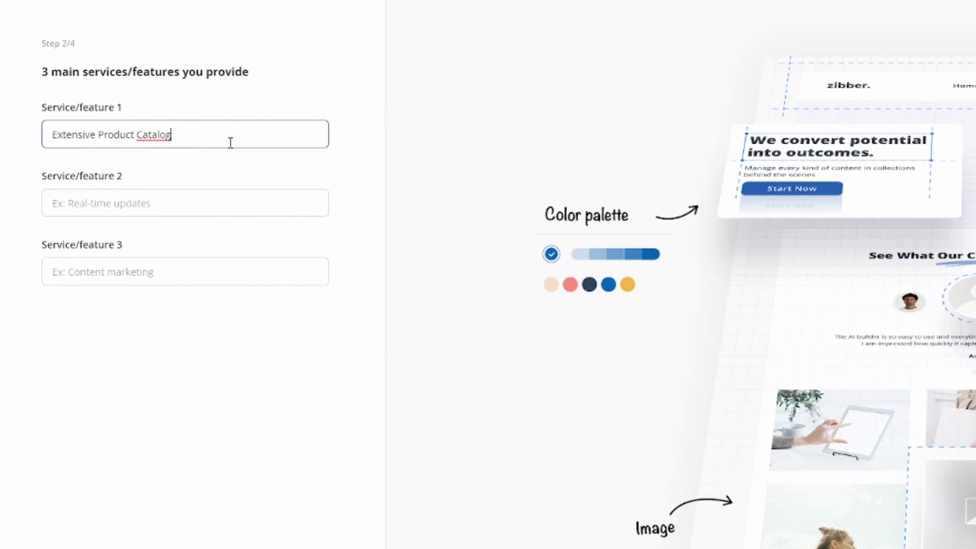
pyautogui.click(283, 208)
pyautogui.write('Inventory Management')
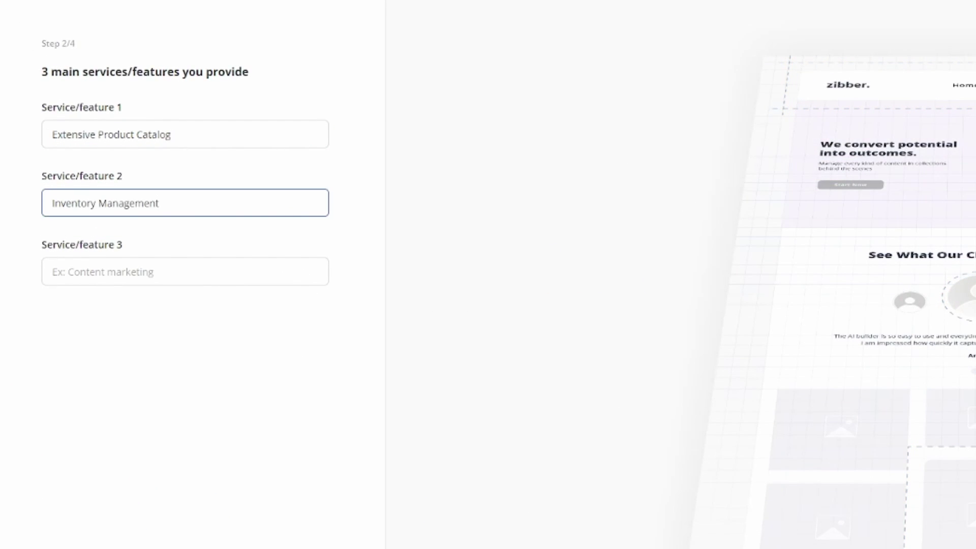
pyautogui.click(298, 272)
pyautogui.write('Efficient Order Fulfillment')
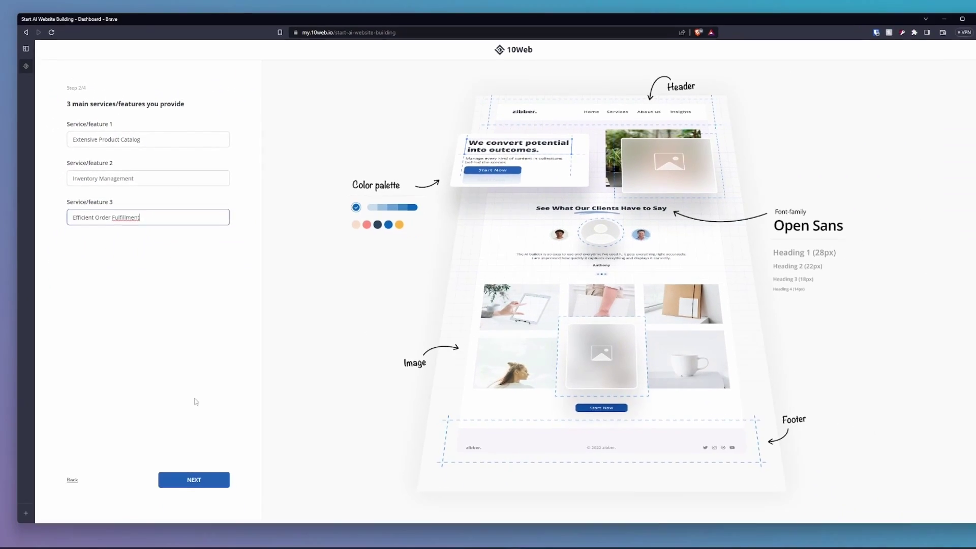
pyautogui.click(191, 466)
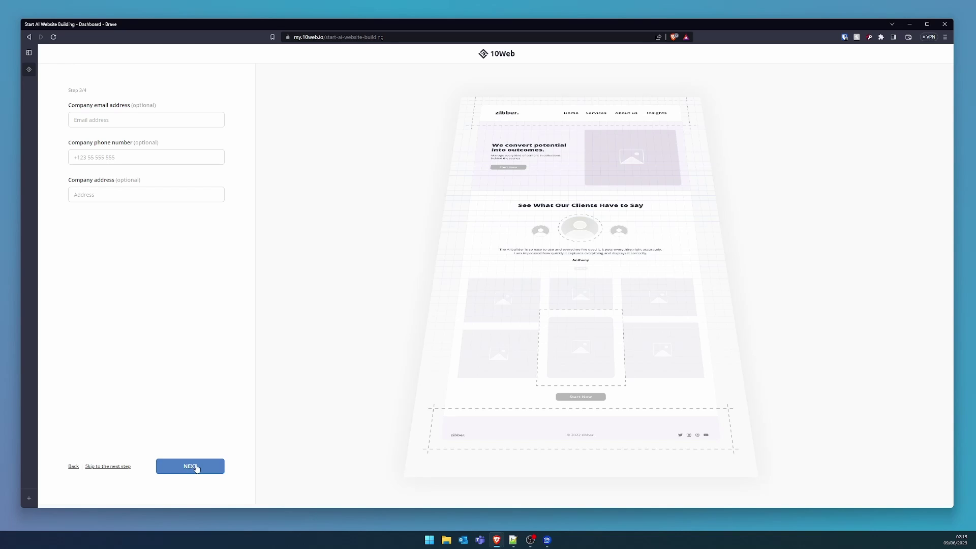
# Step: Skip the contact details and finish the questionnaire with the Informal tone
pyautogui.click(198, 467)
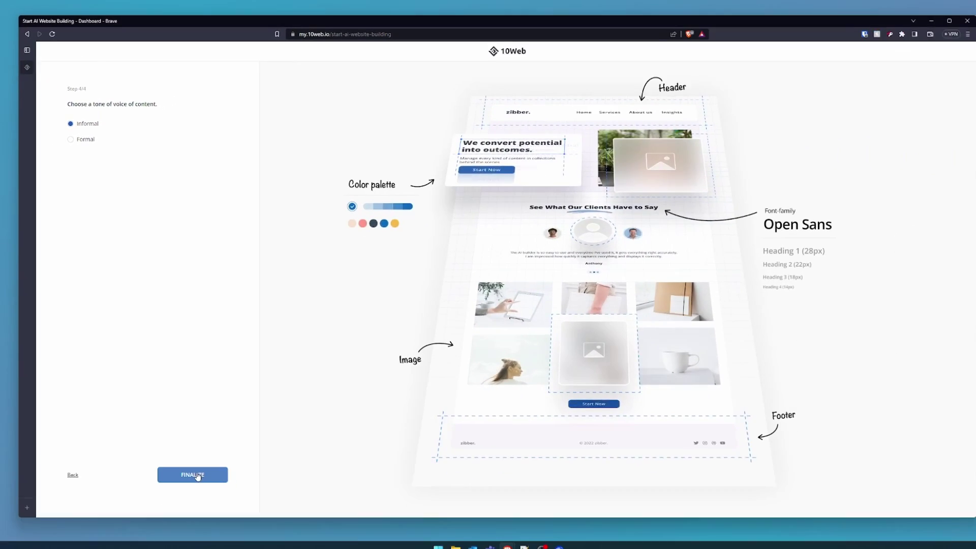
pyautogui.click(195, 466)
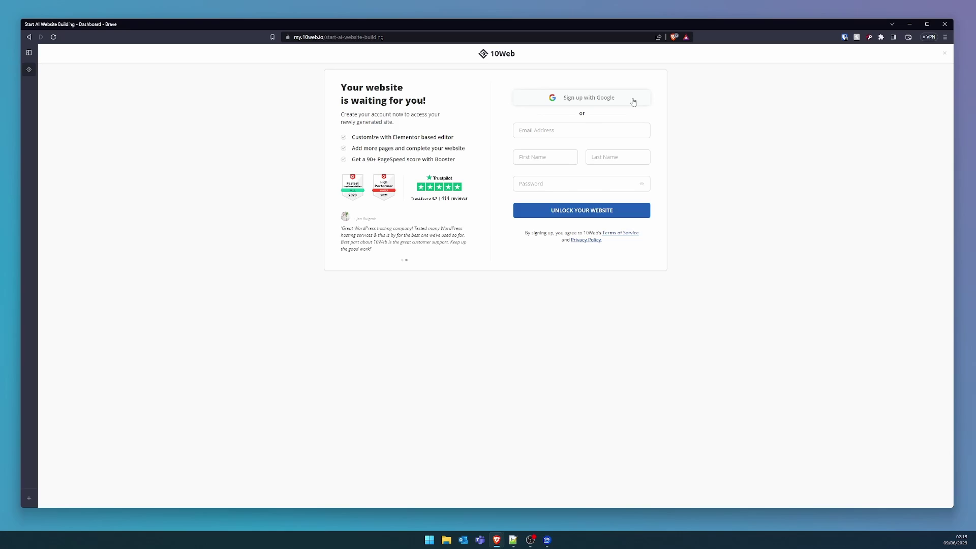
# Step: Sign up with Google so 10Web generates the DropZone website
pyautogui.click(589, 97)
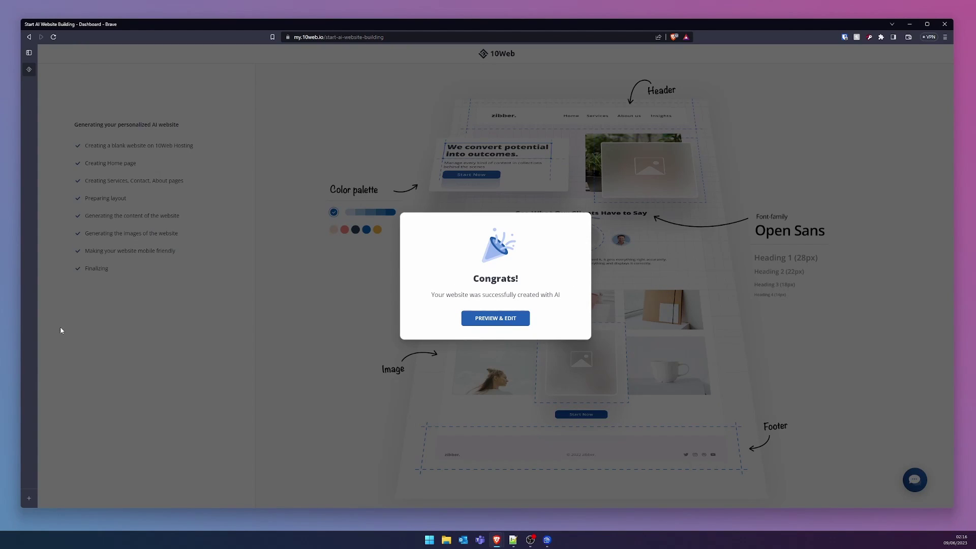
# Step: Open the generated DropZone site preview and scroll down through its home page sections
pyautogui.click(524, 319)
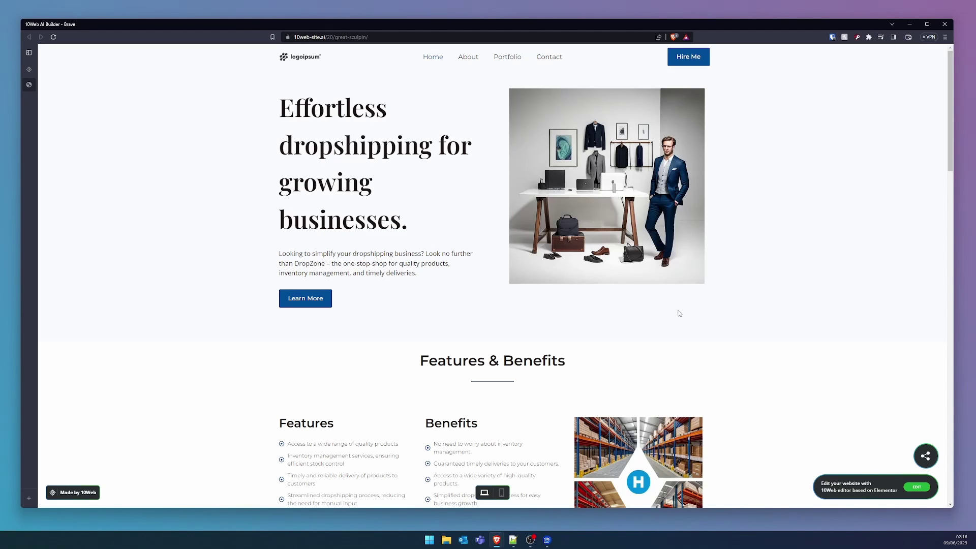
pyautogui.scroll(-2, 745, 313)
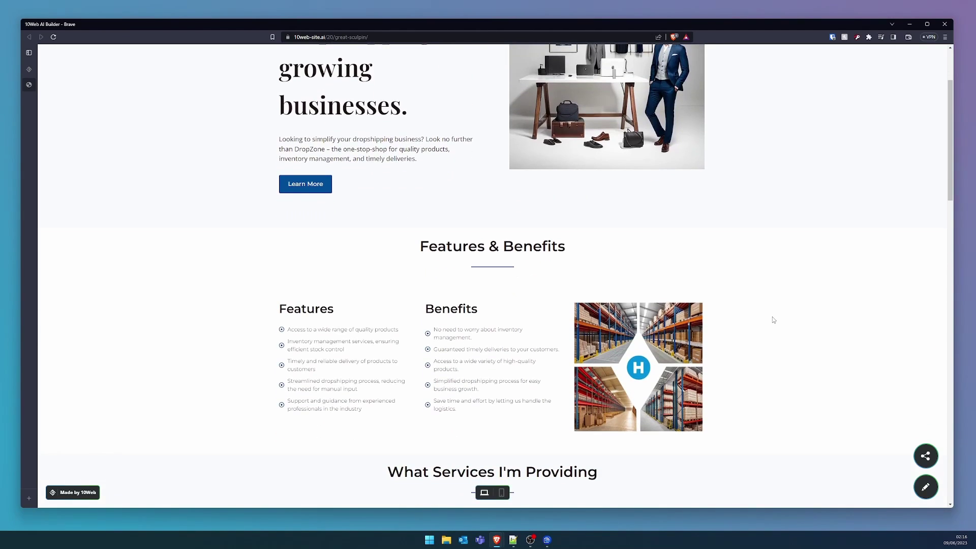
pyautogui.scroll(-2, 773, 319)
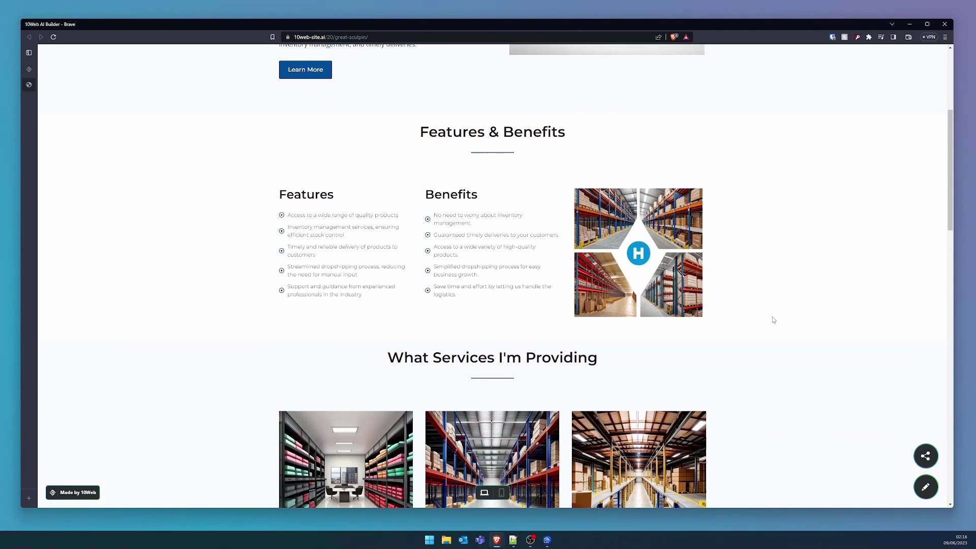
pyautogui.scroll(-3, 774, 319)
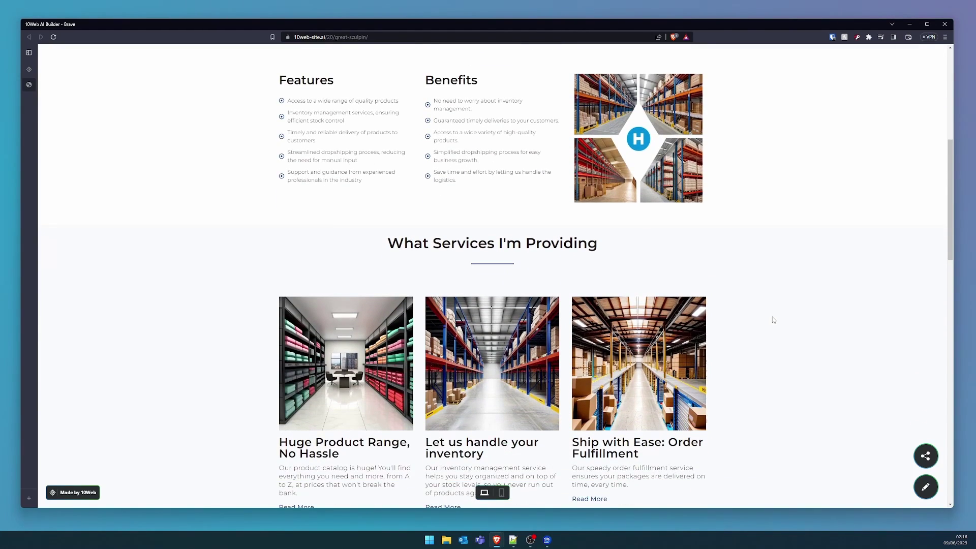
pyautogui.scroll(-3, 773, 319)
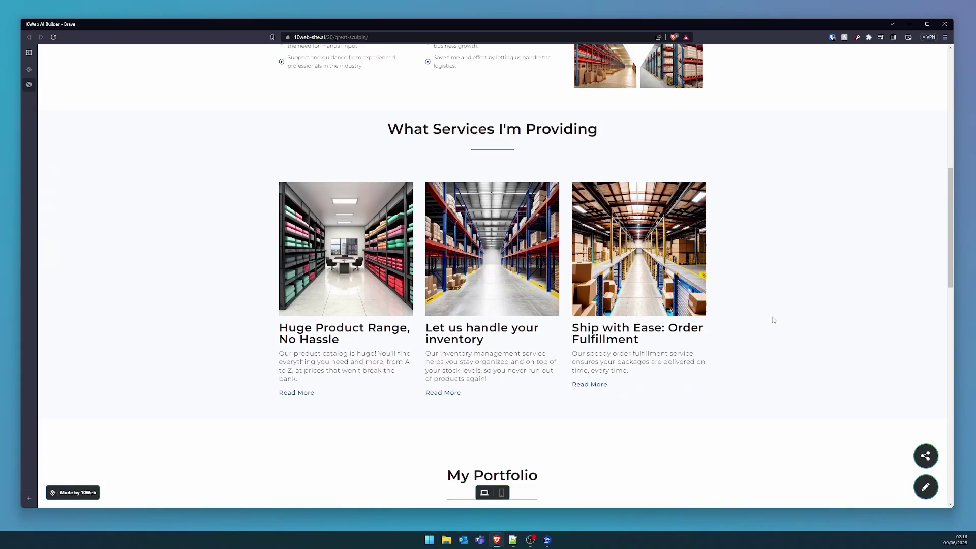
pyautogui.scroll(-6, 773, 320)
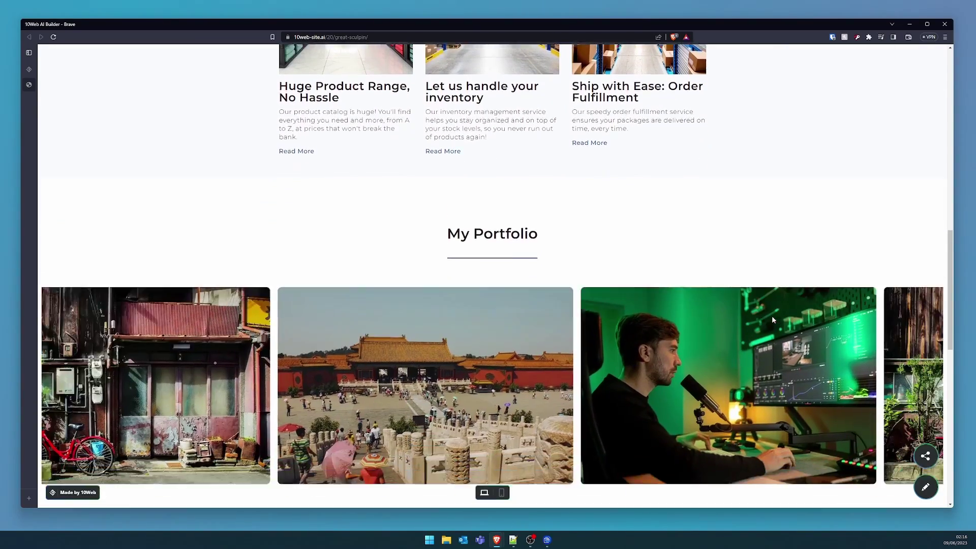
pyautogui.scroll(-2, 772, 319)
pyautogui.scroll(-2, 760, 323)
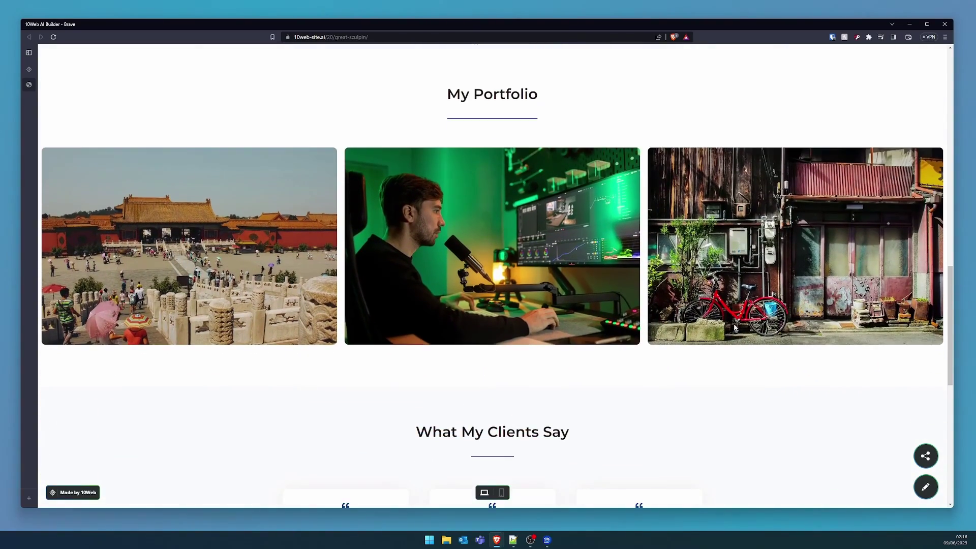
pyautogui.scroll(-2, 724, 328)
pyautogui.scroll(-1, 702, 328)
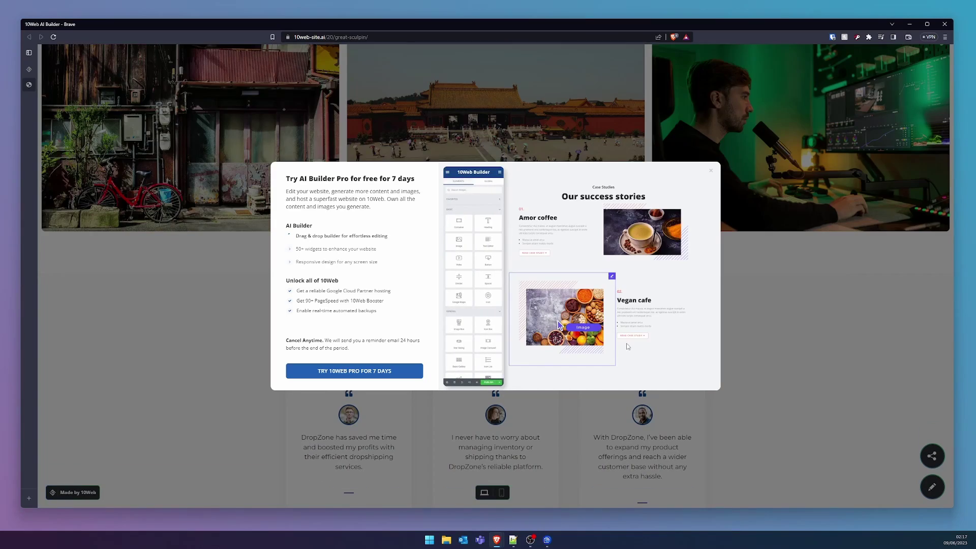
# Step: Dismiss the AI Builder Pro trial offer, scroll to Stay In Touch, and return to the top
pyautogui.click(737, 349)
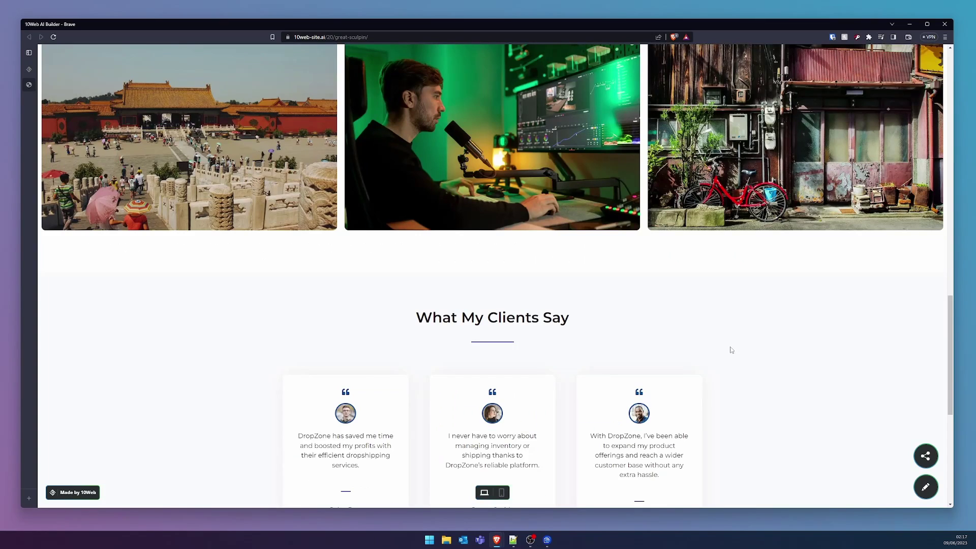
pyautogui.scroll(-4, 732, 349)
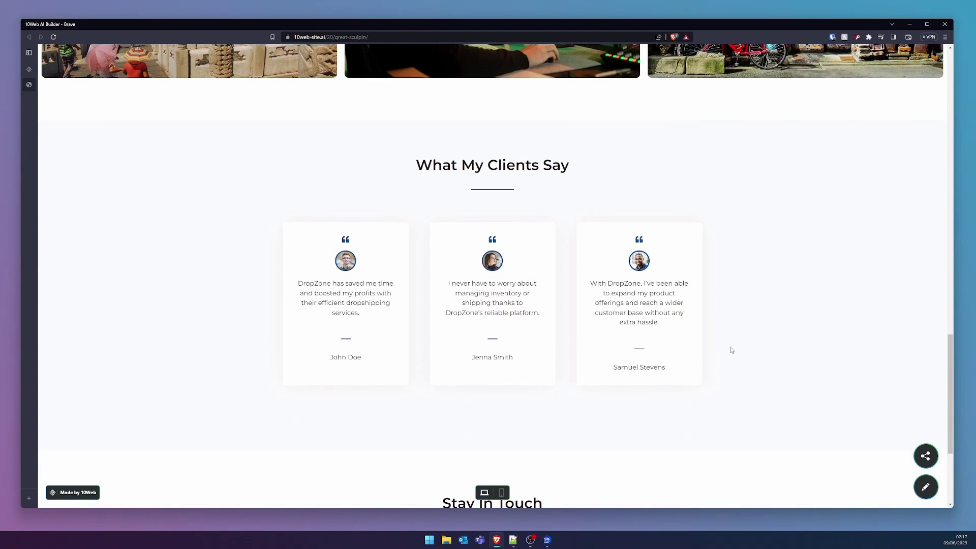
pyautogui.scroll(-2, 726, 351)
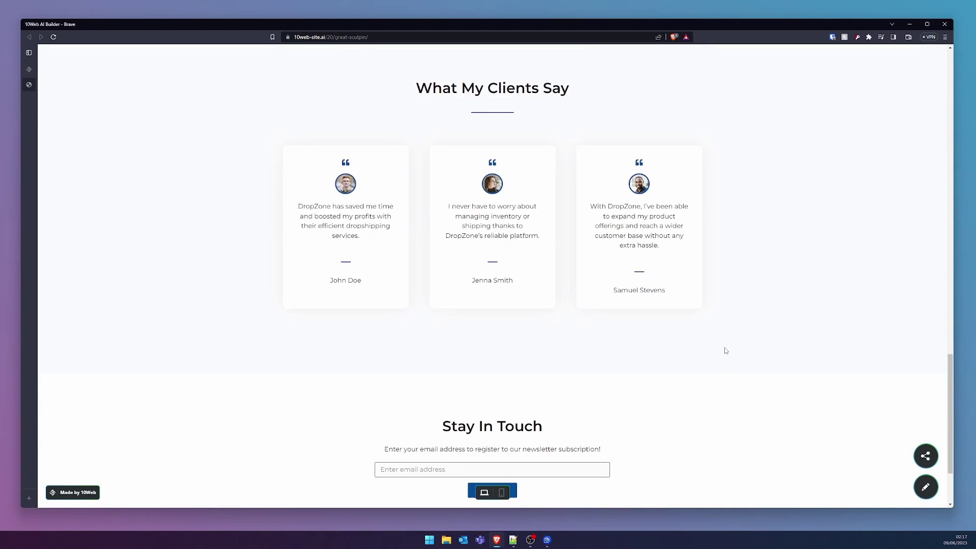
pyautogui.scroll(-2, 726, 350)
pyautogui.press('Home')
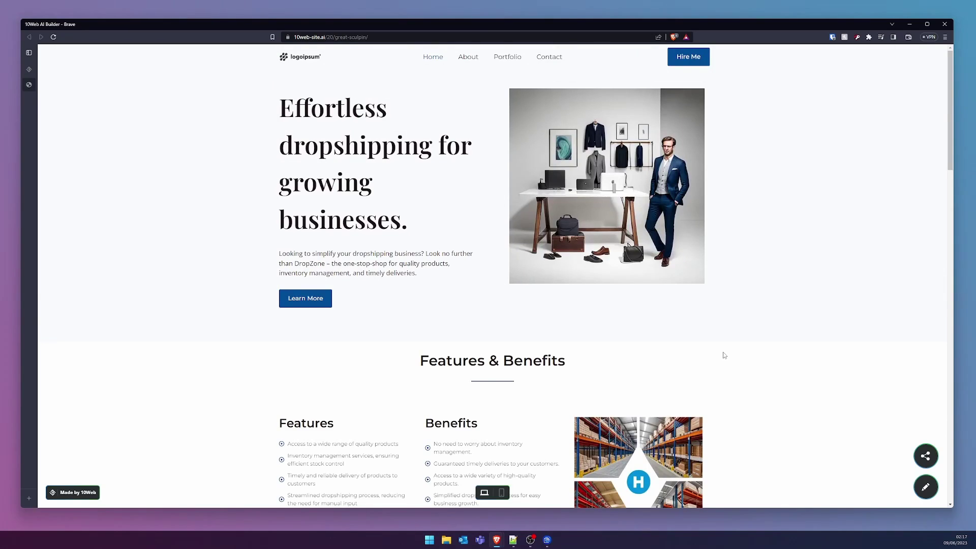
# Step: Switch the preview to mobile layout and scroll down to the newsletter signup and back up
pyautogui.click(501, 493)
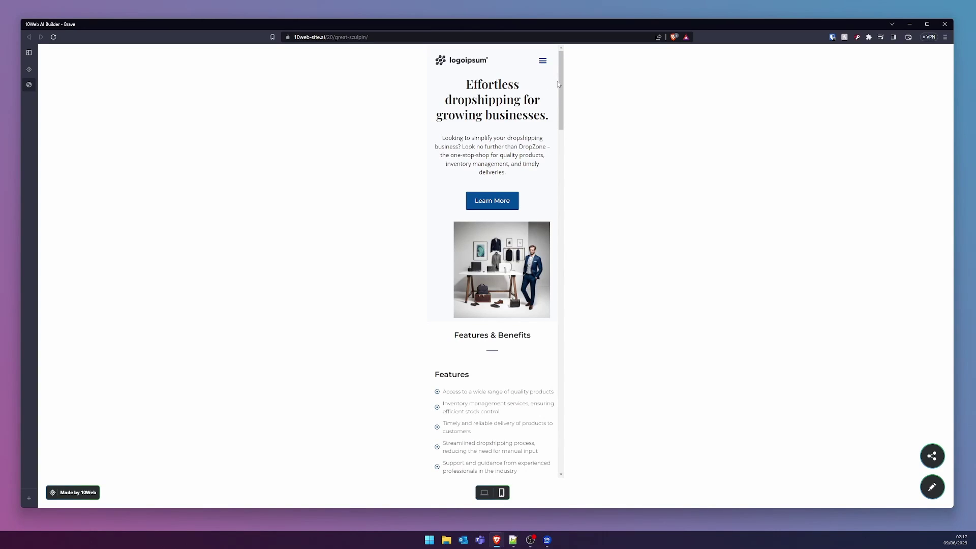
pyautogui.moveTo(559, 83); pyautogui.dragTo(551, 175)
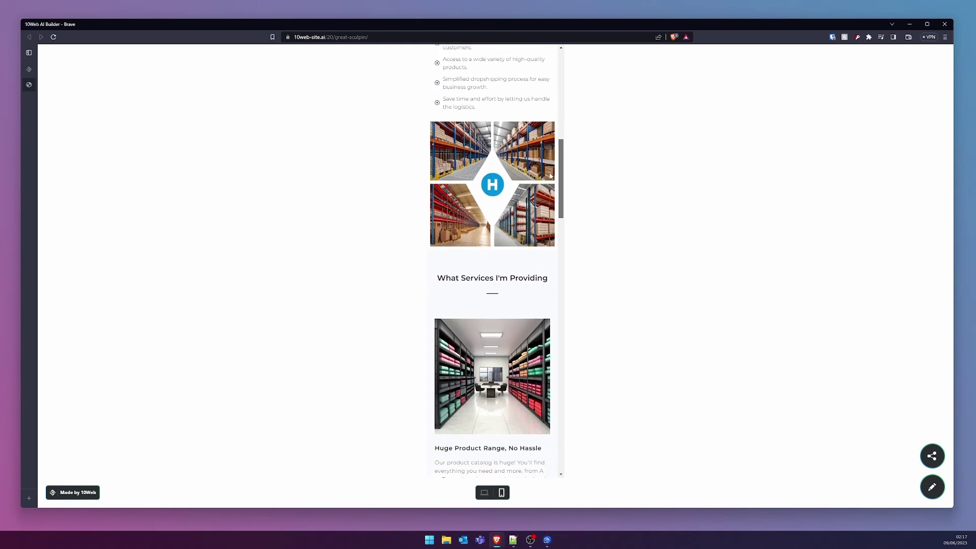
pyautogui.scroll(-6, 550, 175)
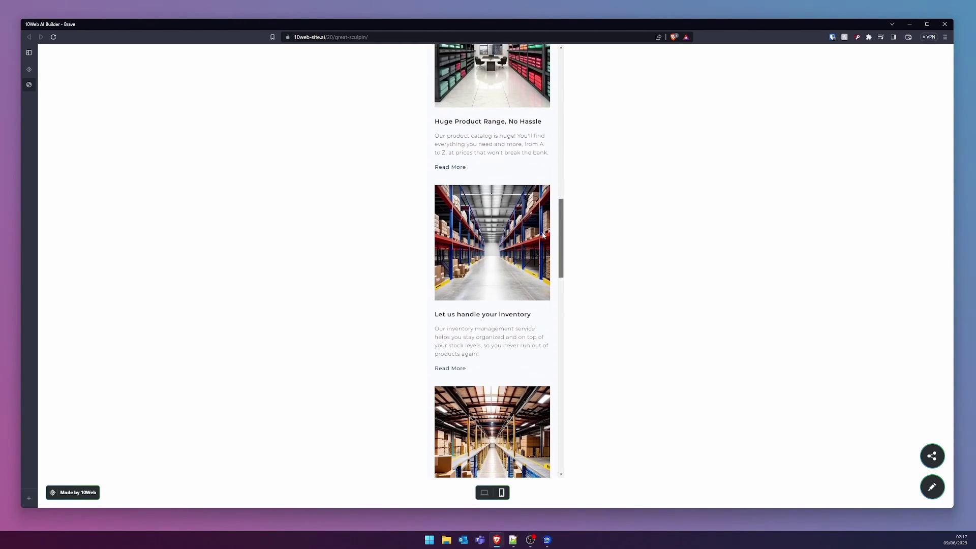
pyautogui.scroll(-6, 543, 235)
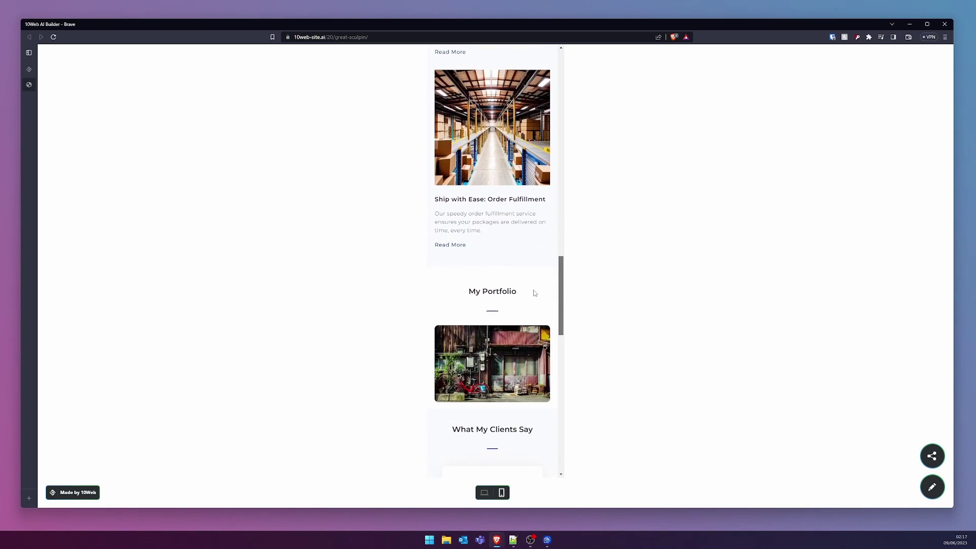
pyautogui.scroll(-6, 533, 325)
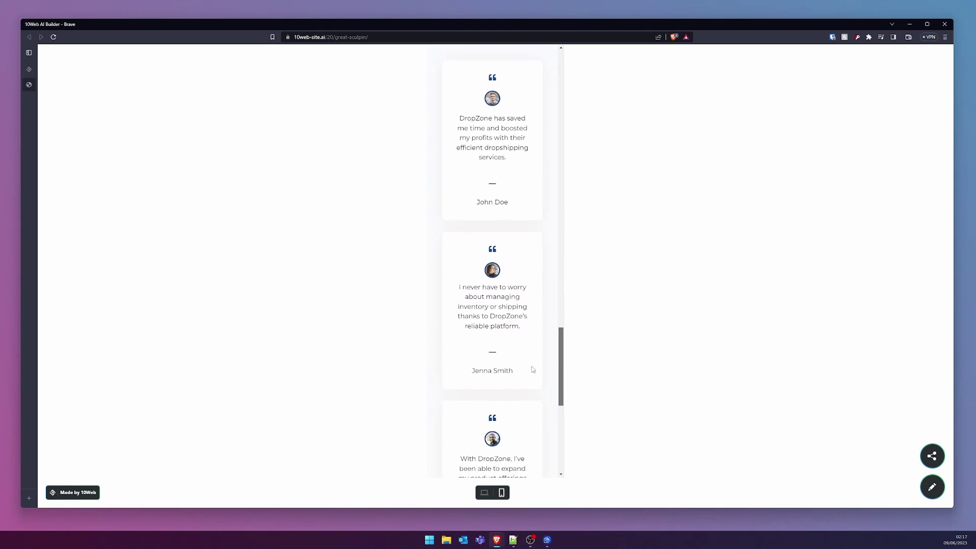
pyautogui.scroll(-7, 528, 402)
pyautogui.scroll(1, 526, 435)
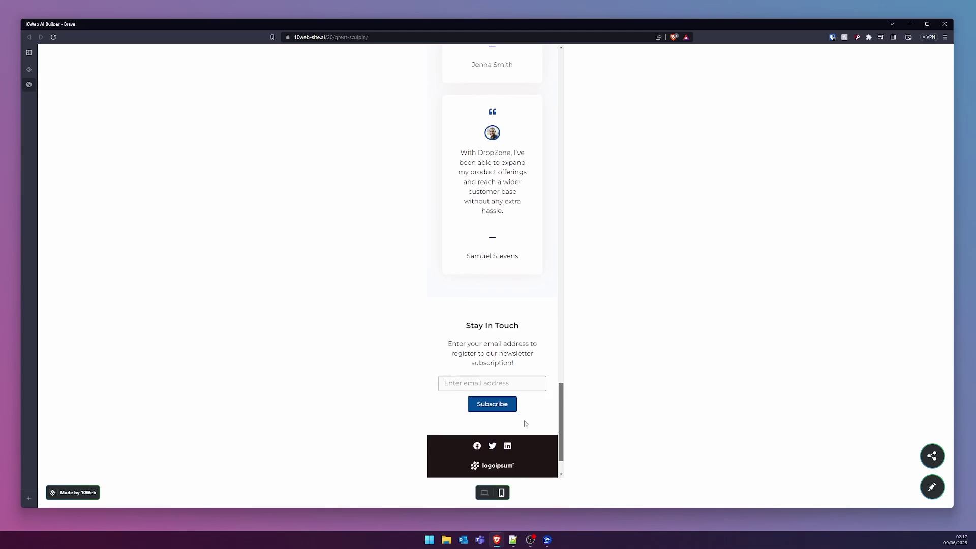
pyautogui.scroll(20, 526, 423)
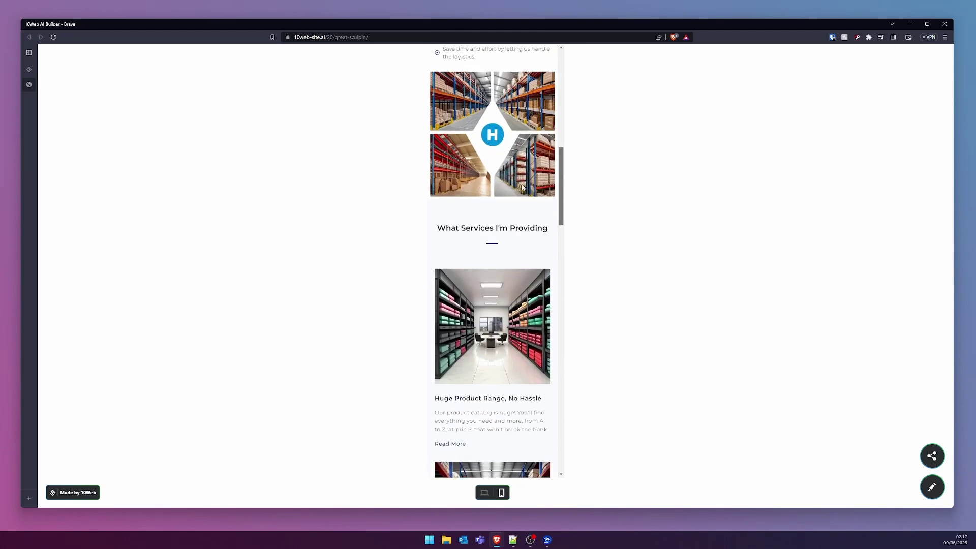
pyautogui.scroll(10, 523, 183)
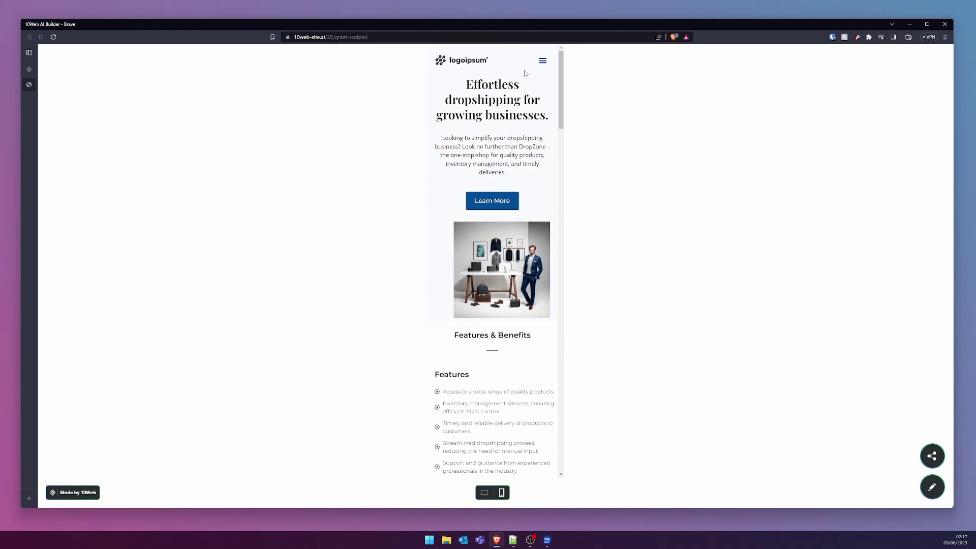
# Step: Jump to another DropZone page through the mobile hamburger menu
pyautogui.click(542, 61)
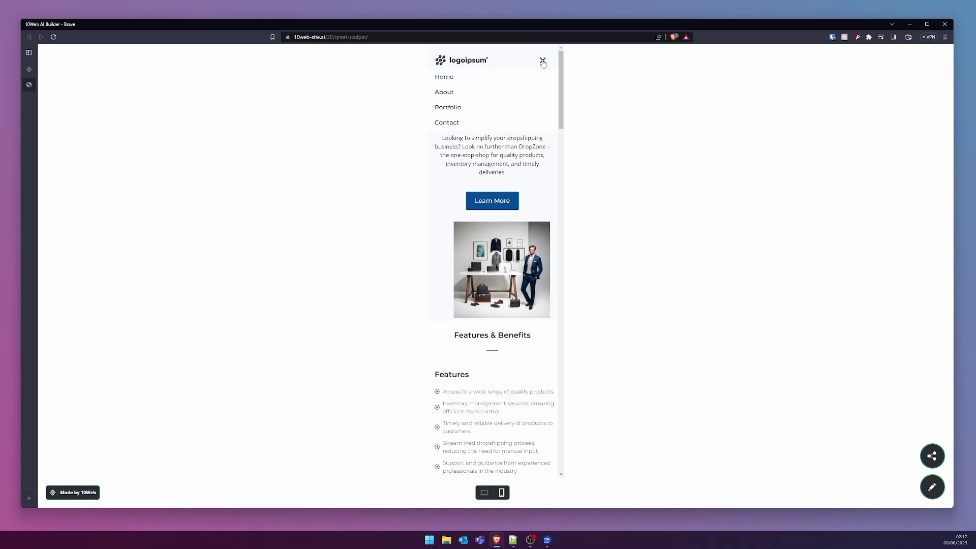
pyautogui.click(447, 106)
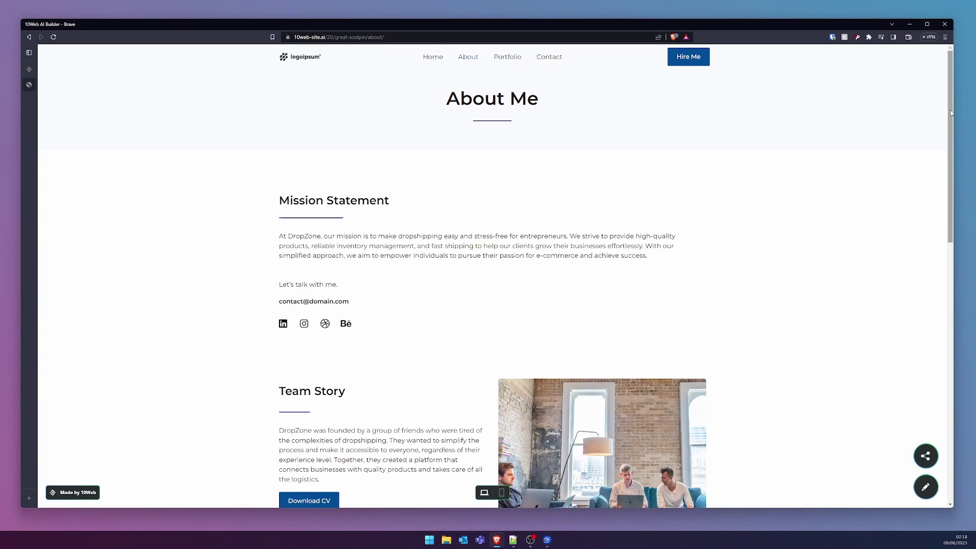
pyautogui.moveTo(951, 122)
pyautogui.mouseDown()
pyautogui.moveTo(958, 395)
pyautogui.moveTo(948, 126)
pyautogui.mouseUp()
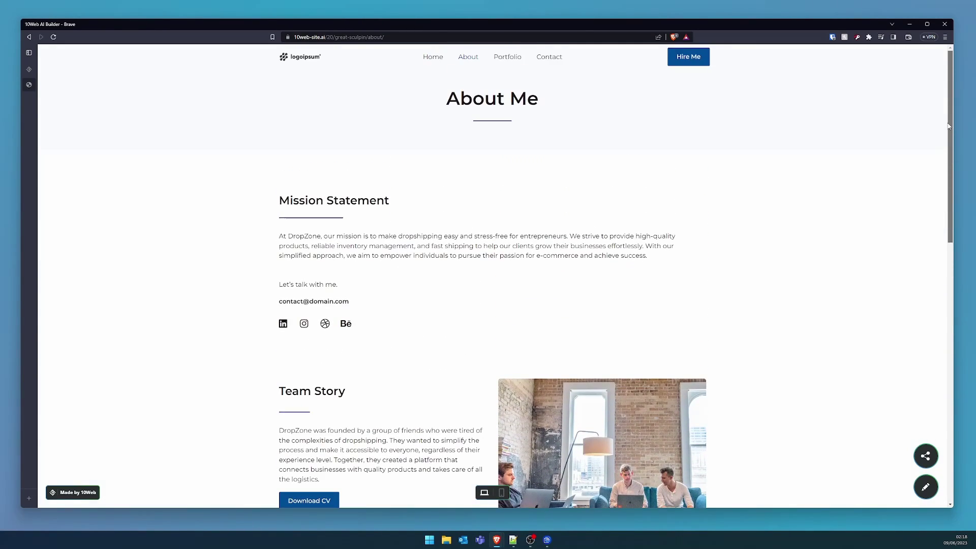
# Step: Open the Portfolio page from the desktop navigation bar and scroll back to its top
pyautogui.click(509, 57)
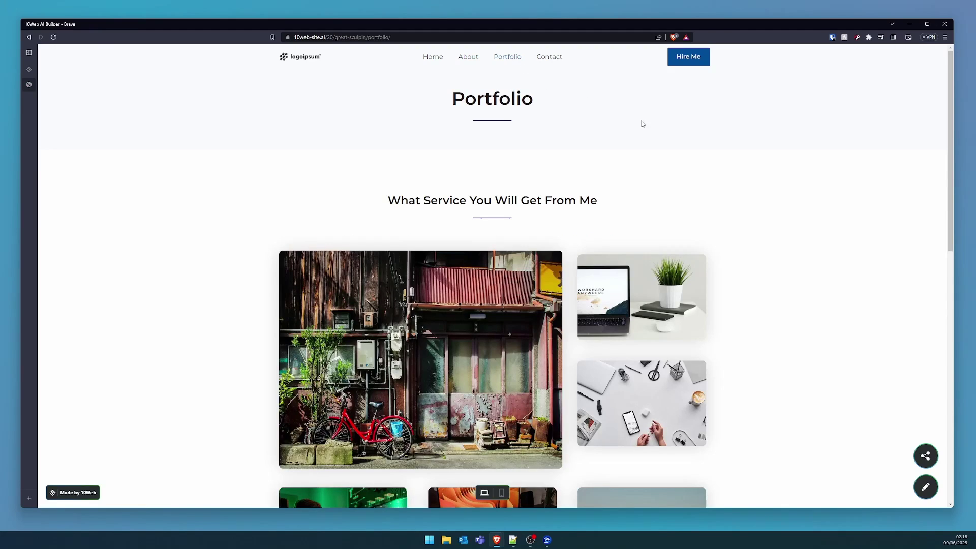
pyautogui.moveTo(949, 127); pyautogui.dragTo(928, 370)
pyautogui.scroll(20, 929, 370)
# Step: Open the Contact page and scroll through it to the Get In Touch form
pyautogui.click(553, 58)
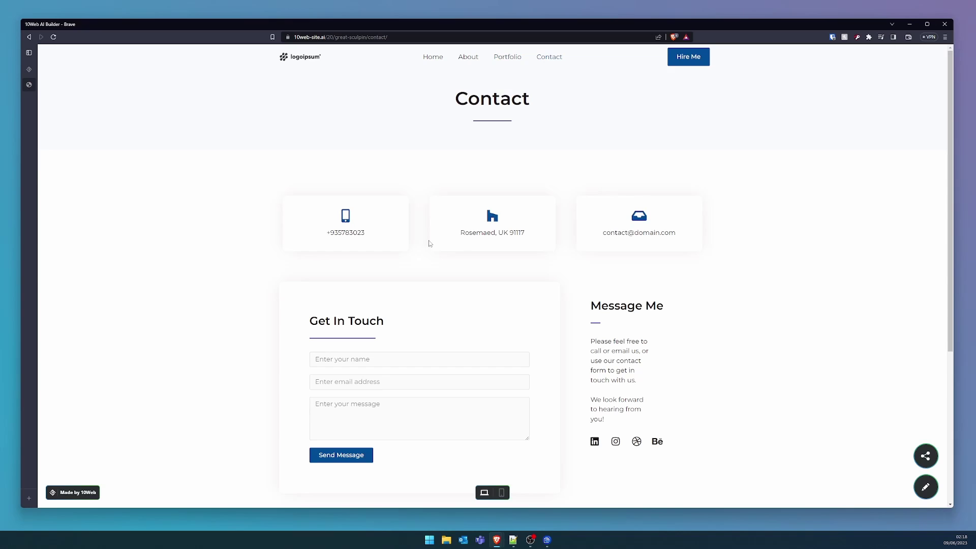
pyautogui.scroll(-3, 566, 240)
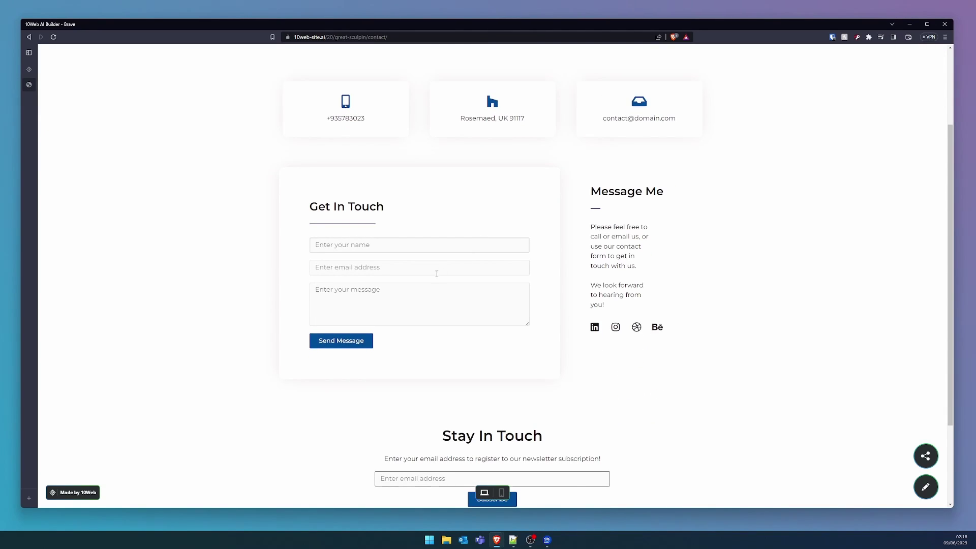
pyautogui.scroll(-3, 555, 287)
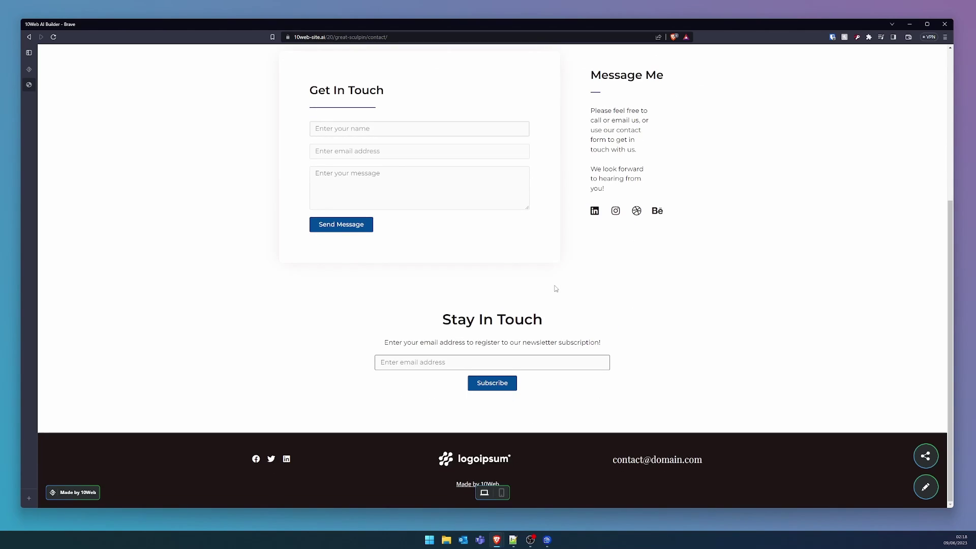
pyautogui.scroll(4, 555, 288)
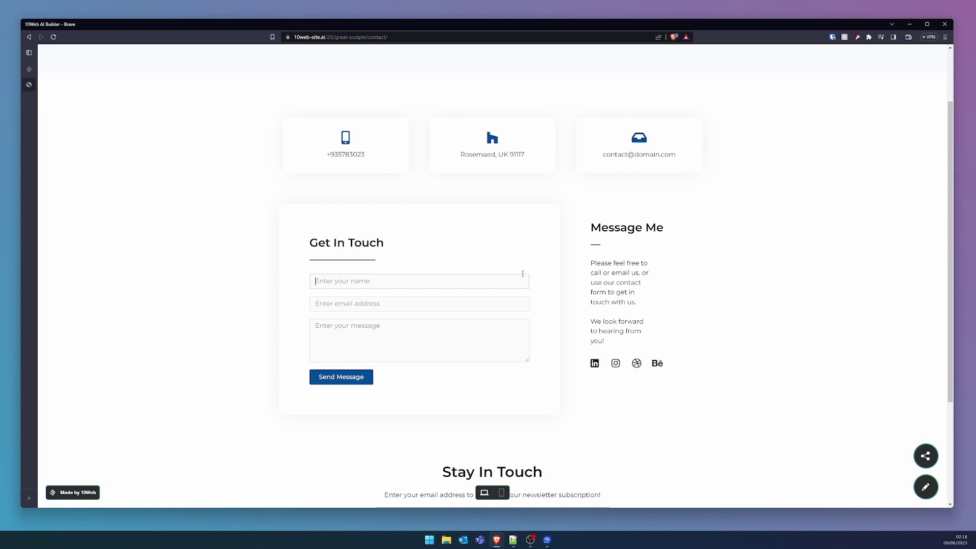
pyautogui.scroll(2, 498, 305)
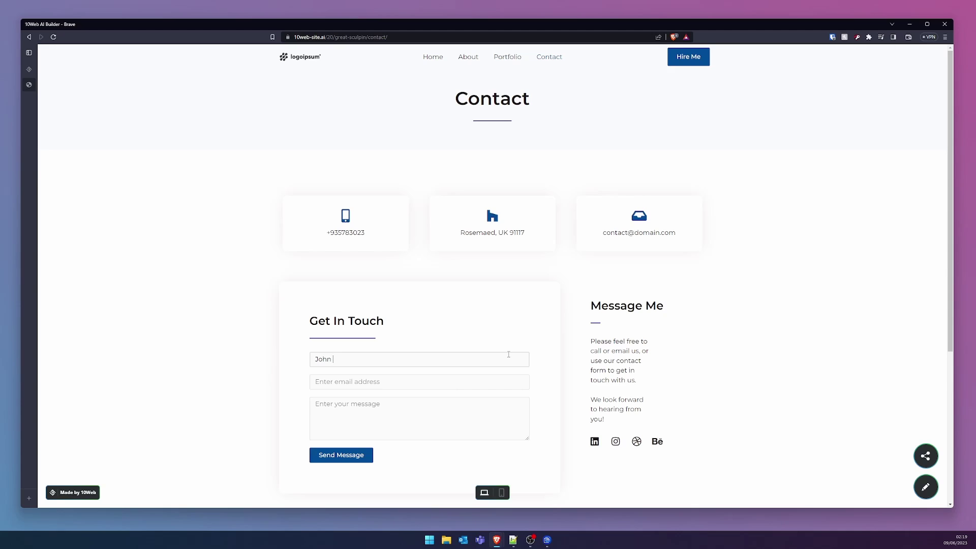
# Step: Paste an e-mail address into the form and begin typing the message 'Hello!'
pyautogui.press('Tab')
pyautogui.hotkey('ctrl', 'v')
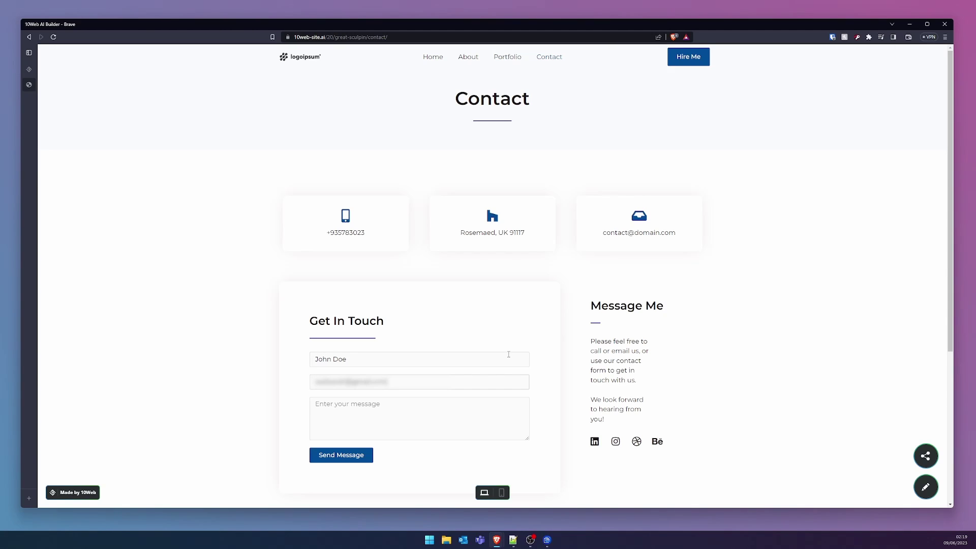
pyautogui.write('Hello!')
# Step: Send the contact form, then click through the Try 10Web Pro plans offer on the dashboard
pyautogui.click(359, 463)
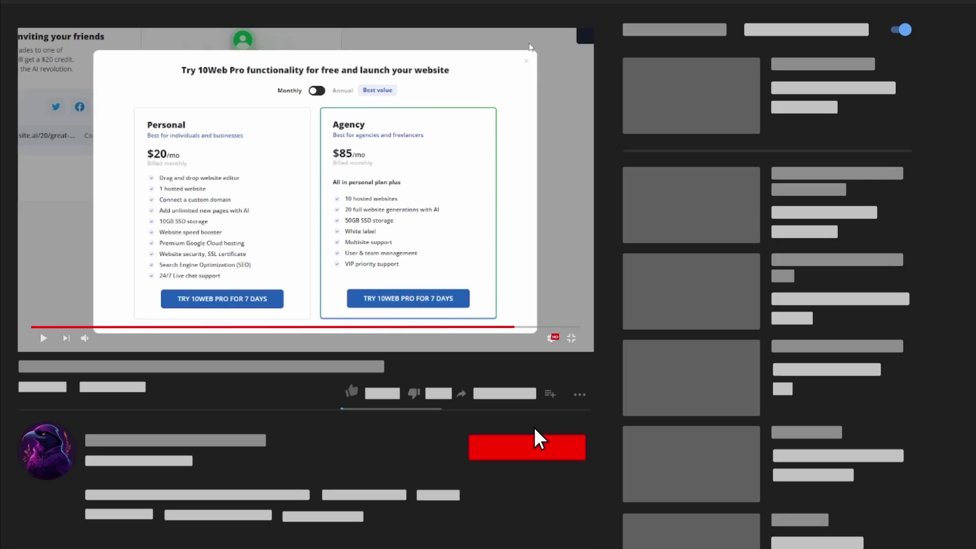
pyautogui.click(534, 450)
pyautogui.click(576, 437)
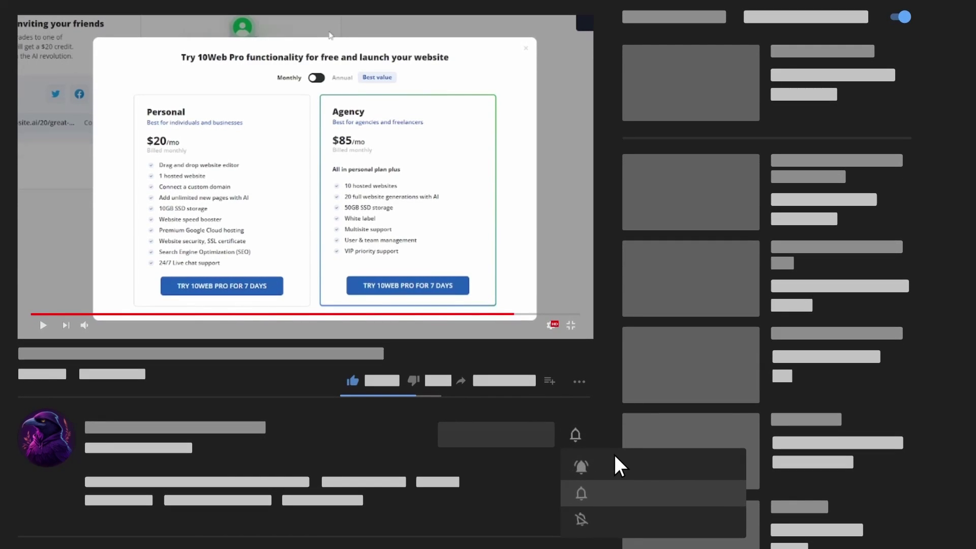
pyautogui.click(639, 460)
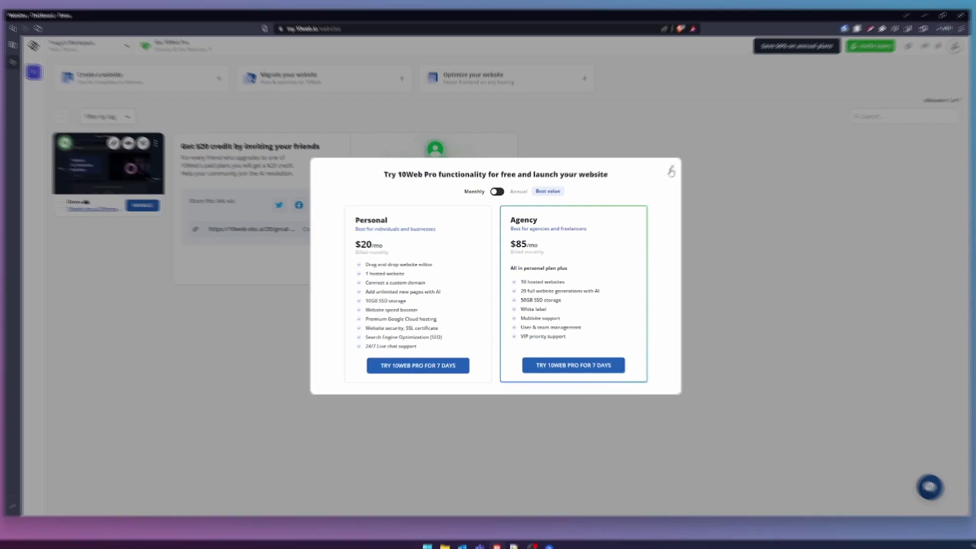
# Step: Close the Pro pricing and free-trial popups, then open the Knowledge Base articles panel
pyautogui.click(861, 57)
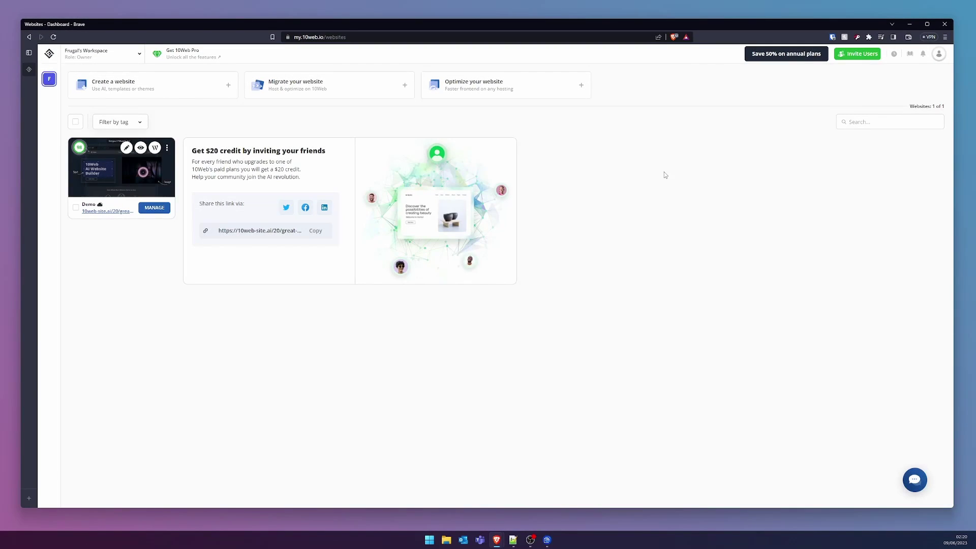
pyautogui.click(801, 62)
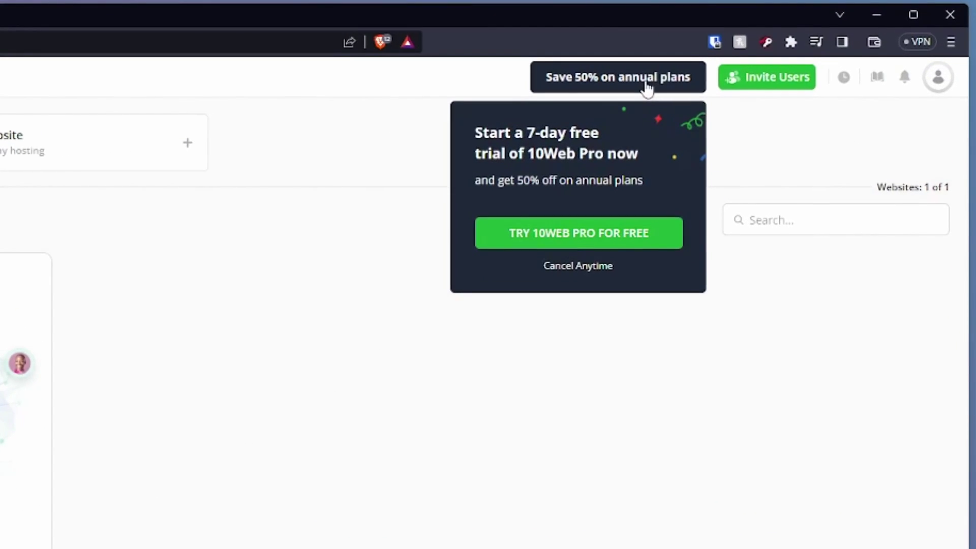
pyautogui.click(778, 149)
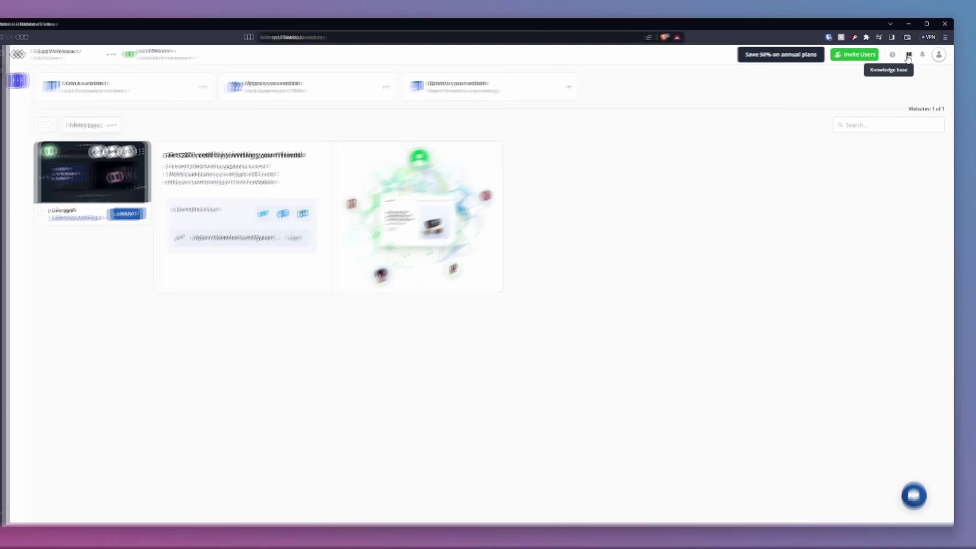
pyautogui.click(909, 56)
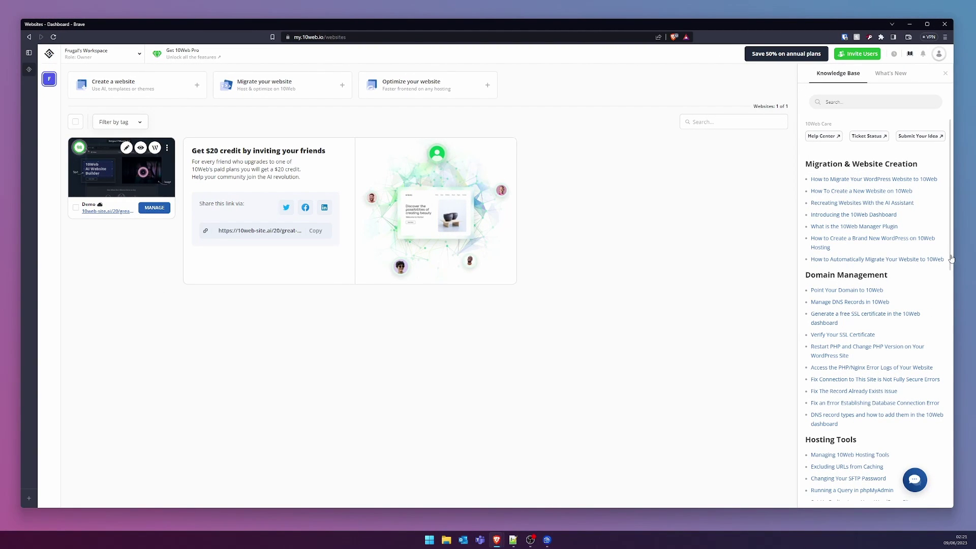
pyautogui.scroll(-3, 945, 305)
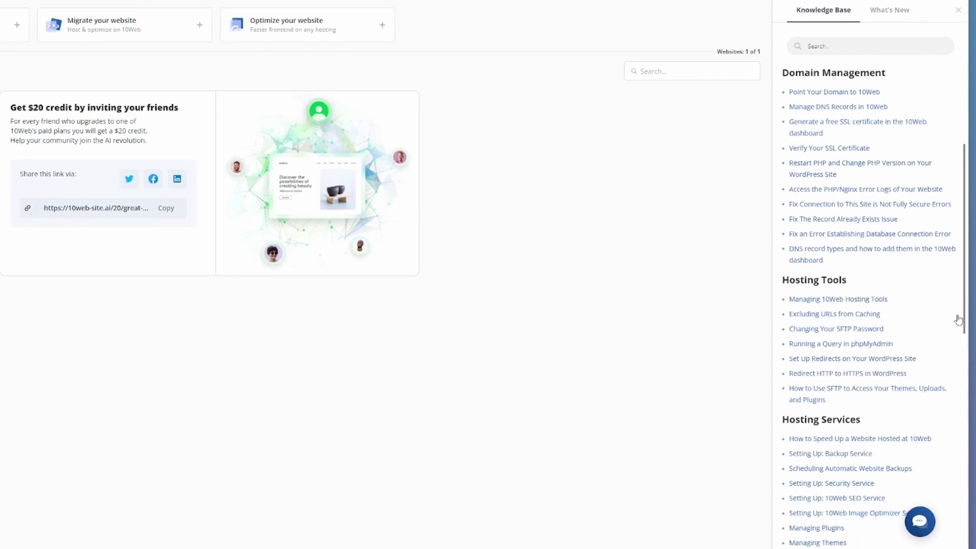